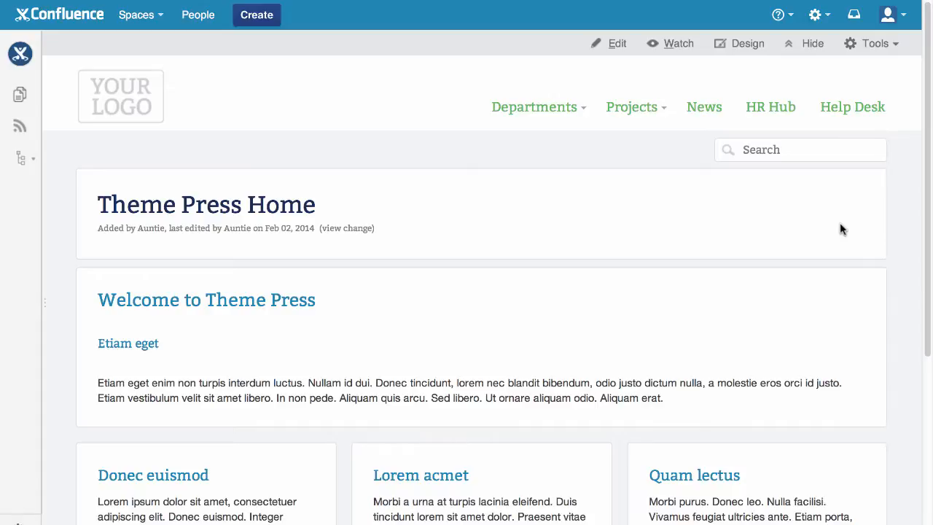
# Step: Enable Theme Designer from the gear menu, acknowledge the warning, and expand Manage Themes
pyautogui.click(828, 24)
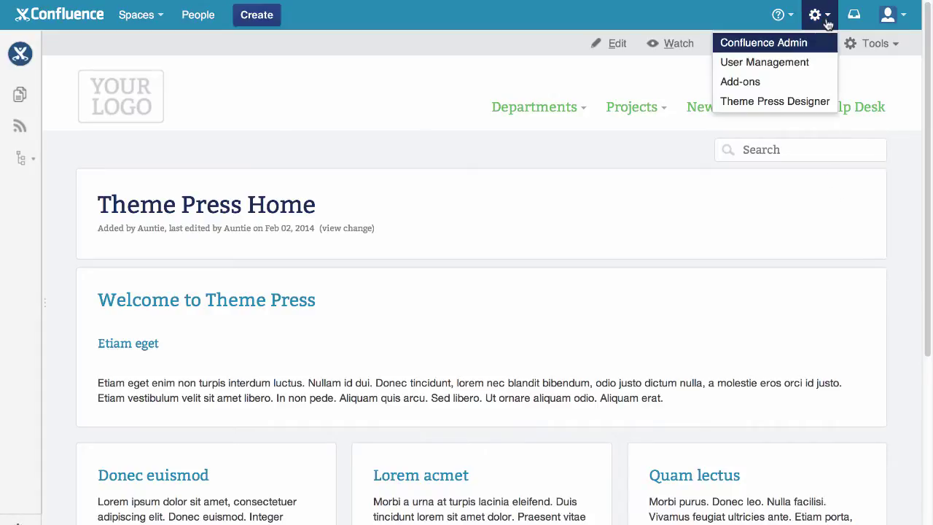
pyautogui.click(826, 106)
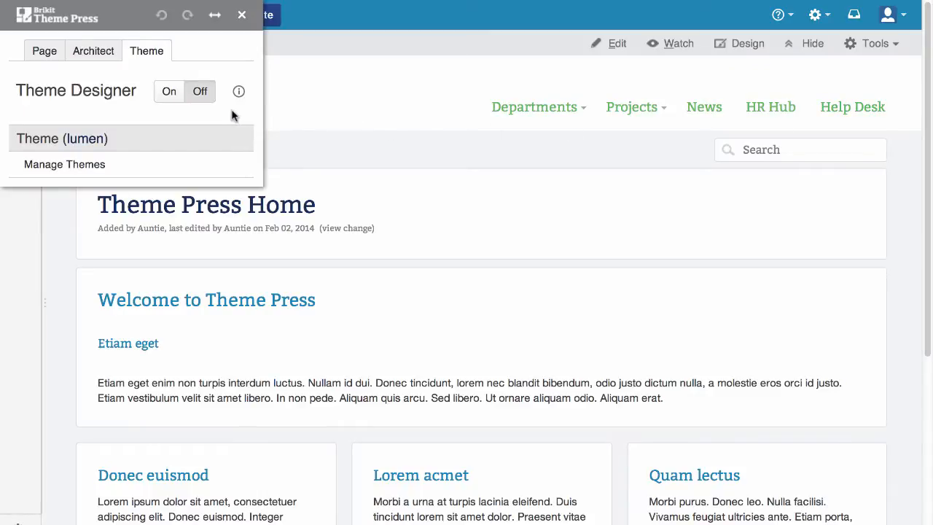
pyautogui.click(175, 92)
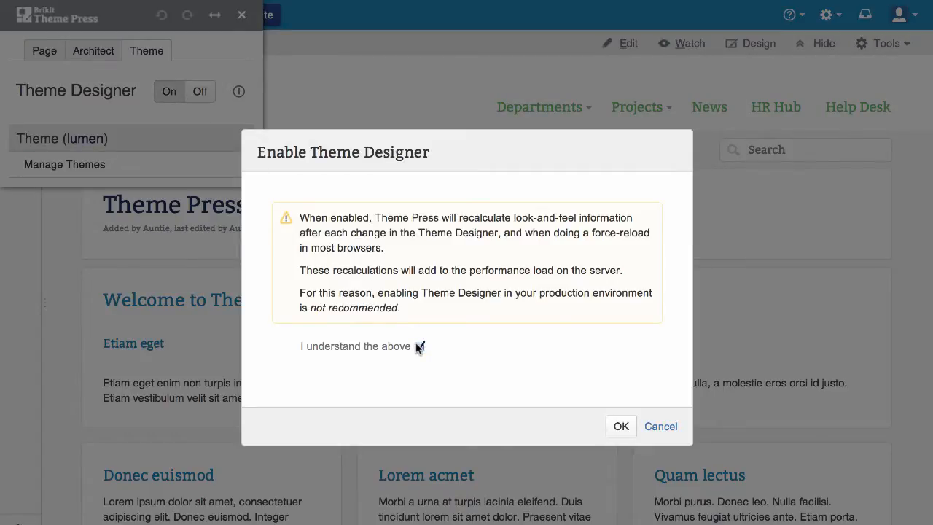
pyautogui.click(618, 427)
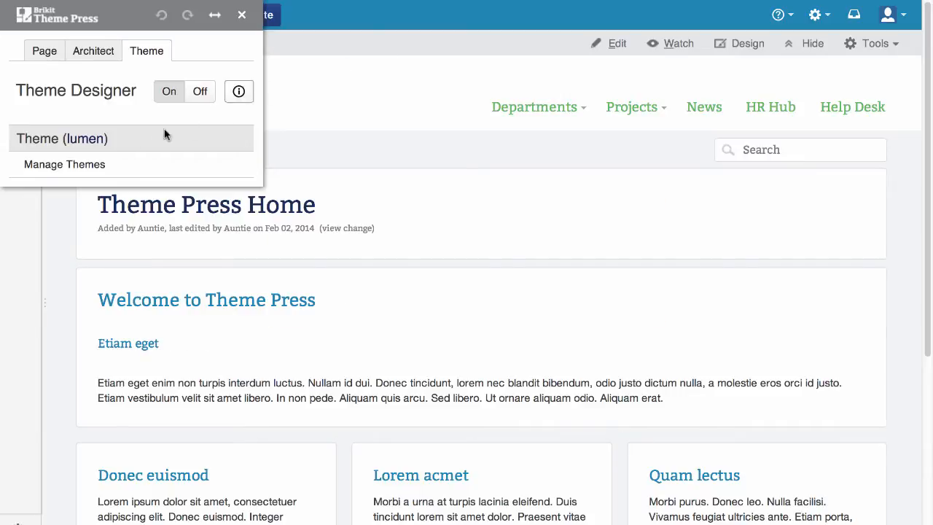
pyautogui.click(94, 172)
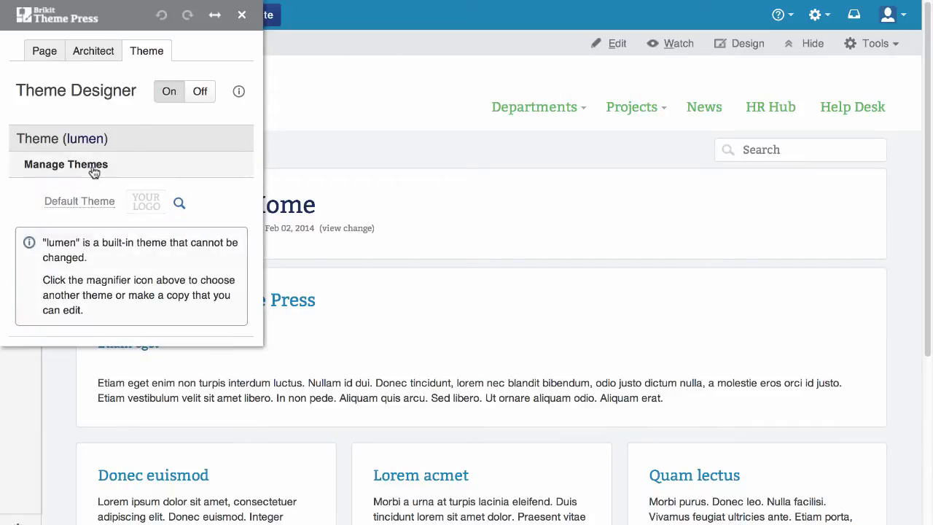
# Step: Create a new theme named Demo based on lumen and make it current
pyautogui.click(179, 204)
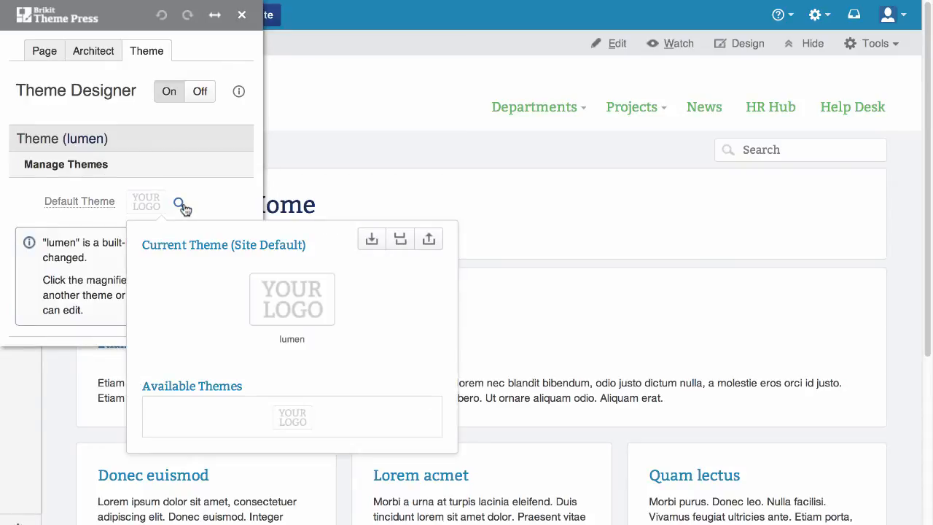
pyautogui.click(400, 240)
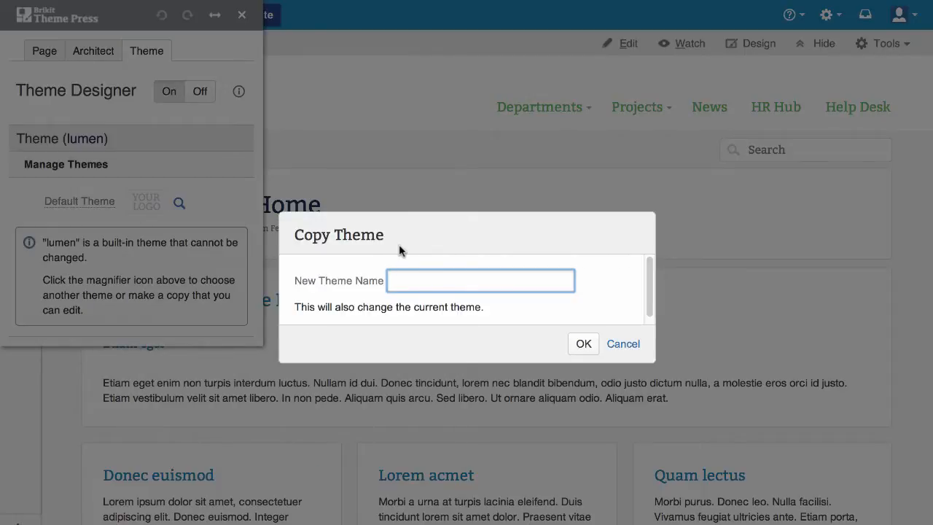
pyautogui.write('Demo')
pyautogui.click(583, 343)
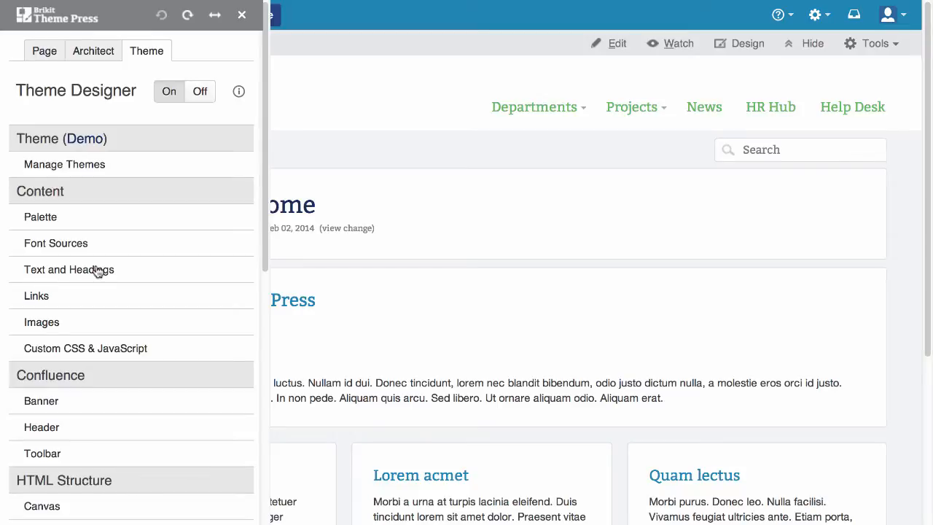
# Step: In Headings, add Arial to the font family and set text transform to uppercase
pyautogui.click(98, 271)
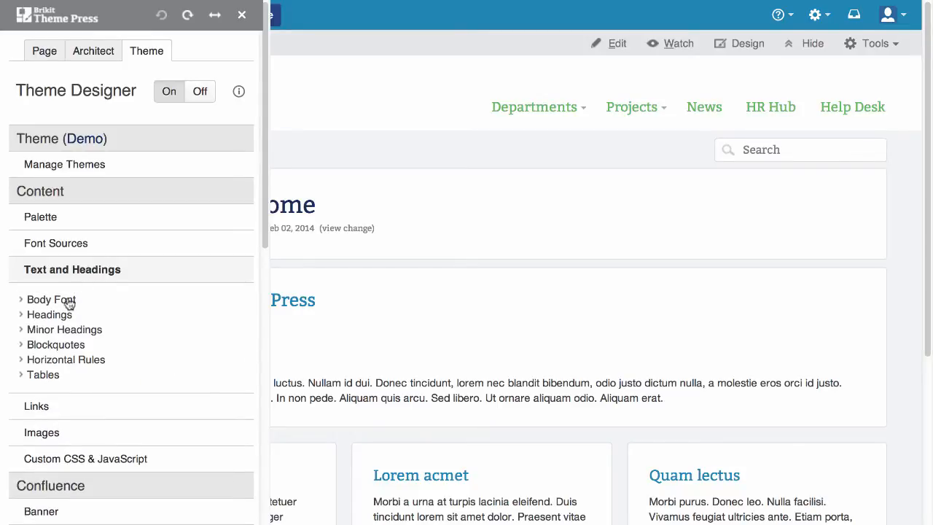
pyautogui.click(65, 317)
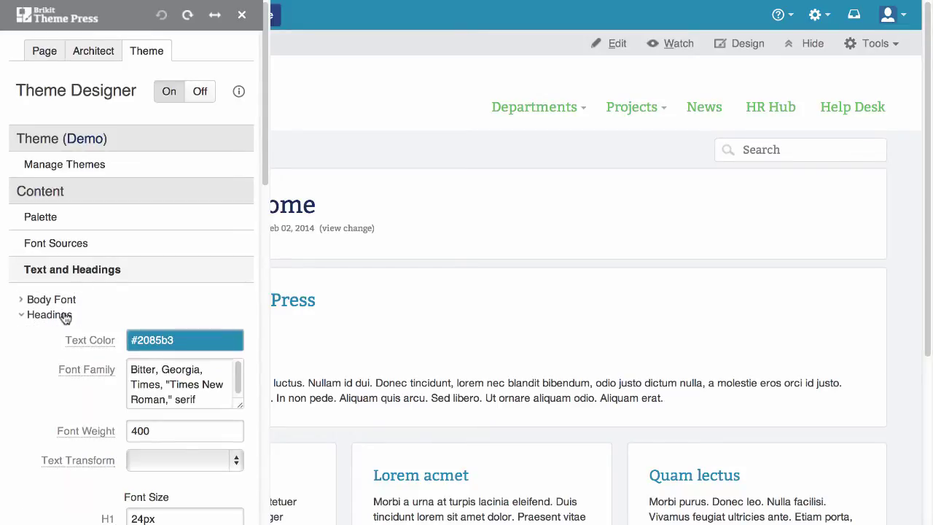
pyautogui.click(130, 370)
pyautogui.write('Arial')
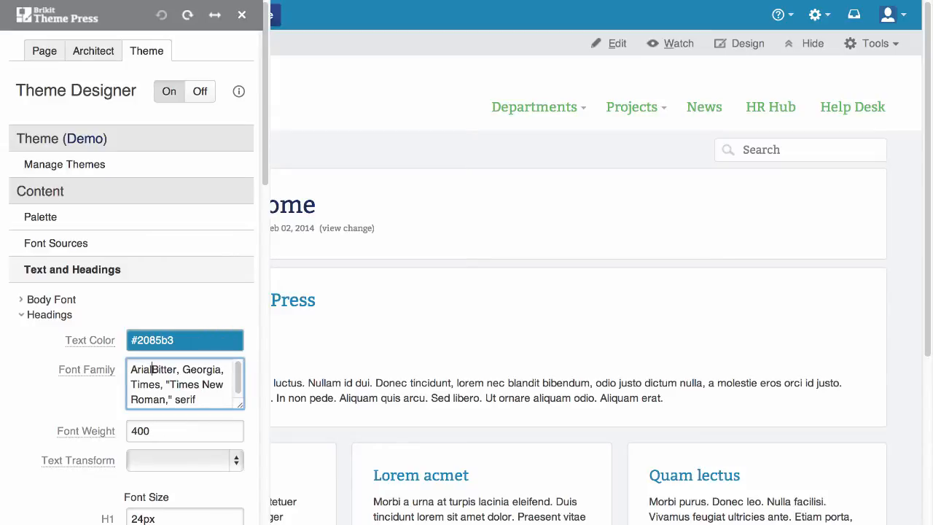
pyautogui.write(',')
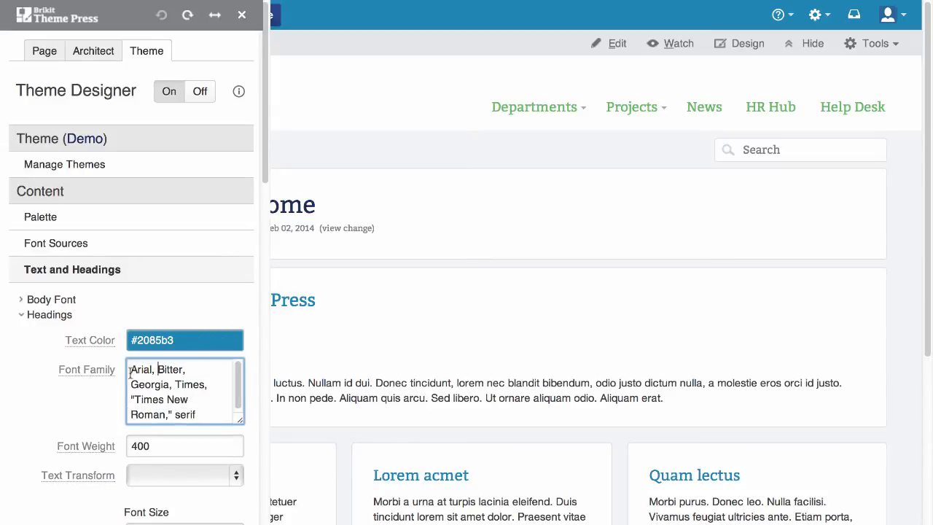
pyautogui.click(145, 475)
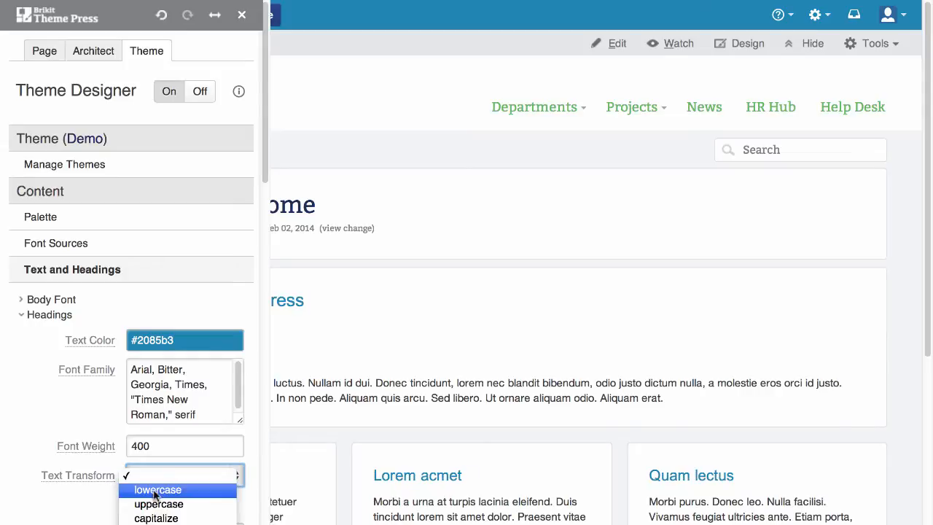
pyautogui.click(155, 504)
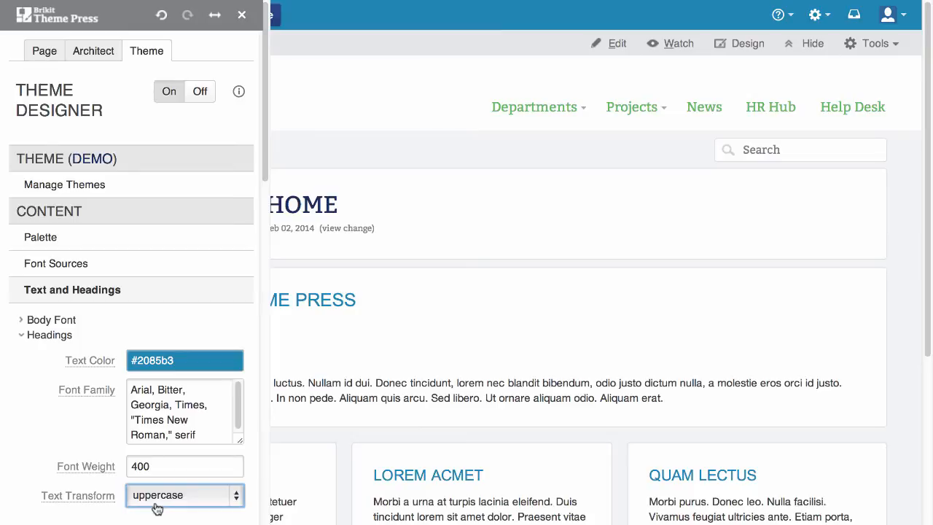
# Step: Undo both heading edits, restoring the original Bitter font and transform
pyautogui.click(163, 16)
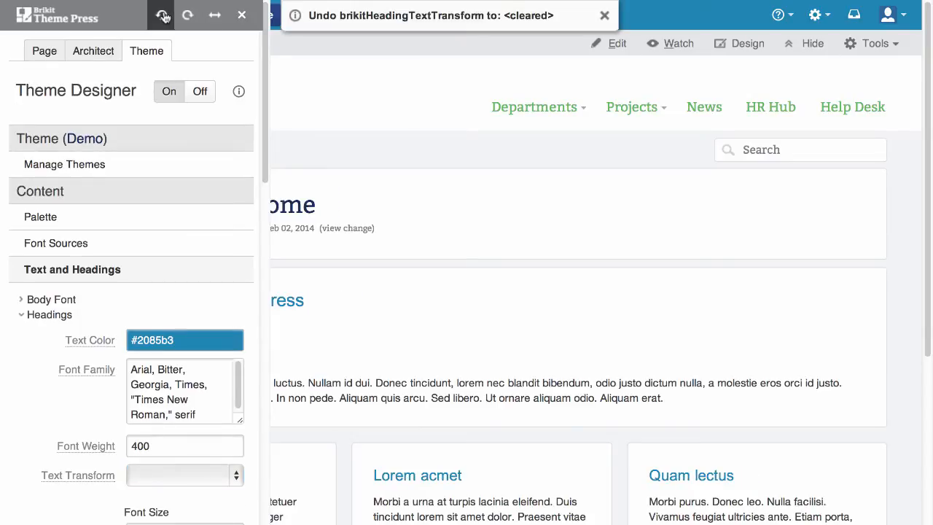
pyautogui.click(164, 16)
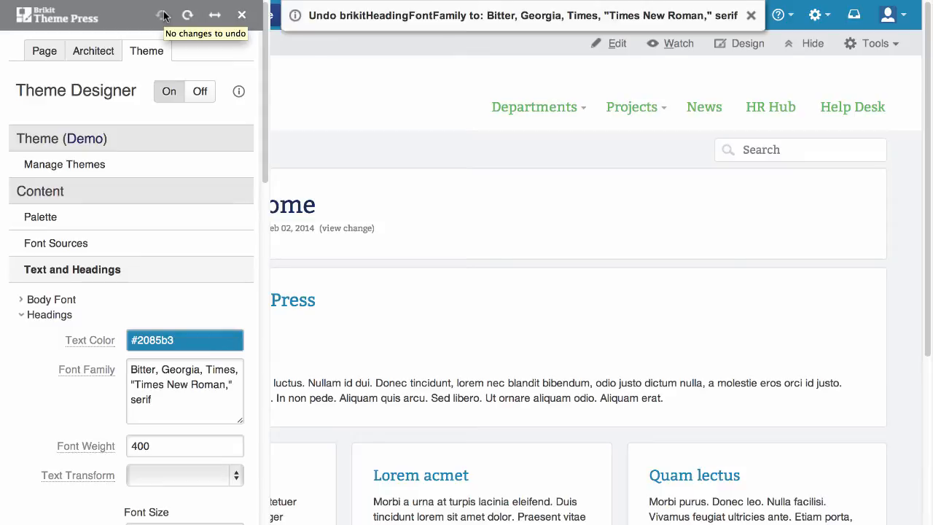
# Step: Set the Search Box background colour to the $mediumColor grey palette swatch
pyautogui.click(139, 271)
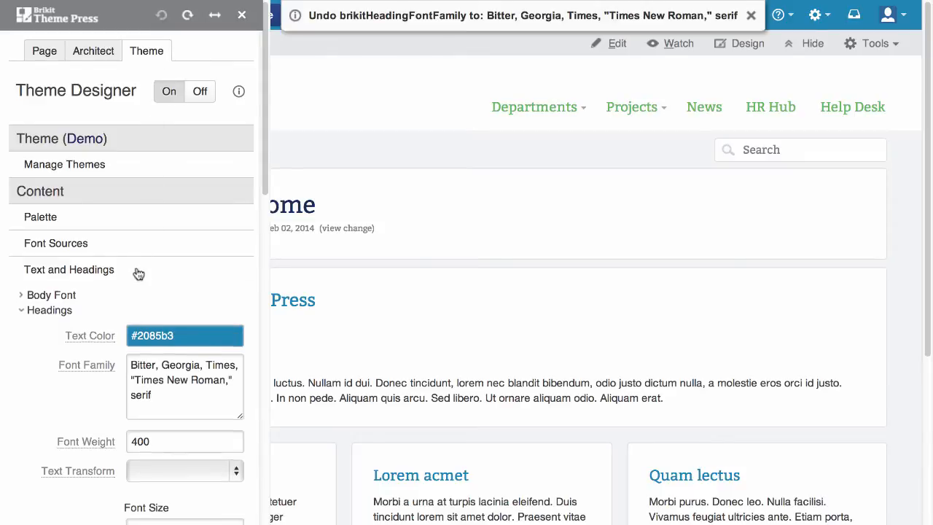
pyautogui.scroll(-1, 138, 274)
pyautogui.scroll(-3, 137, 271)
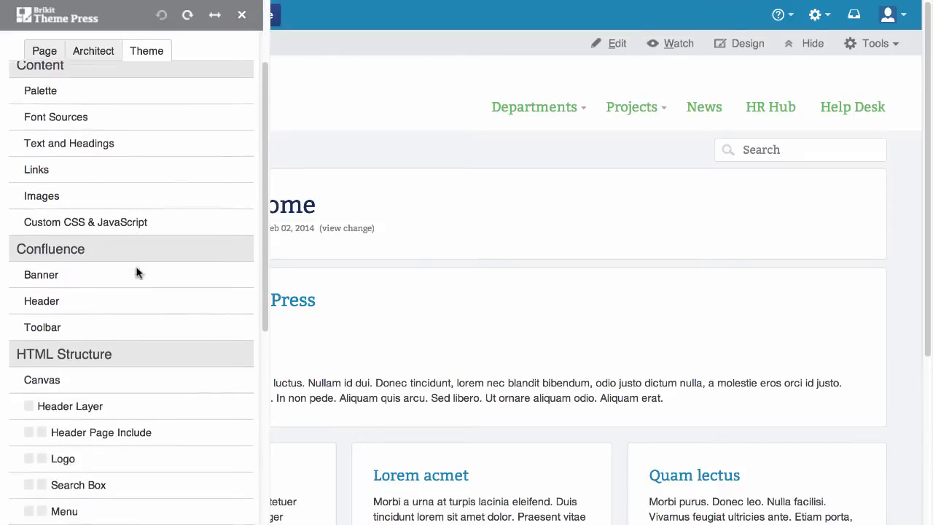
pyautogui.scroll(-3, 137, 271)
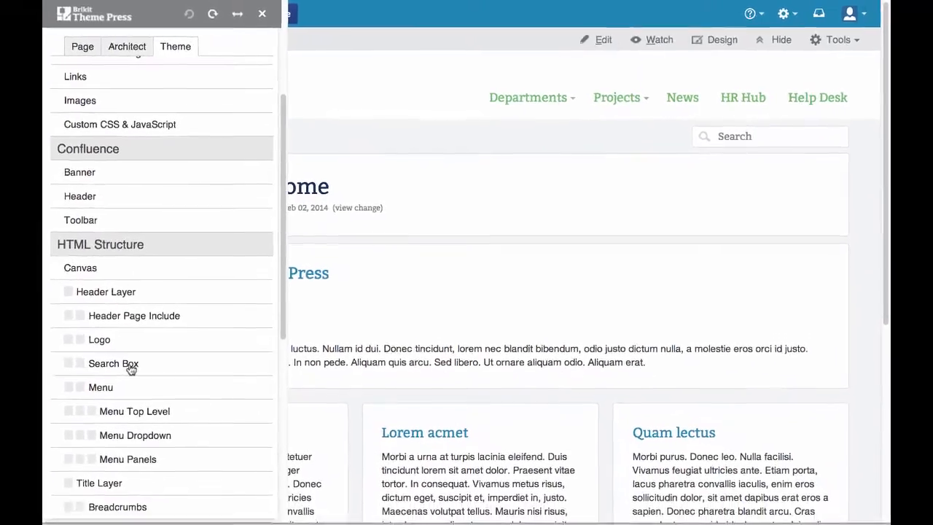
pyautogui.click(97, 400)
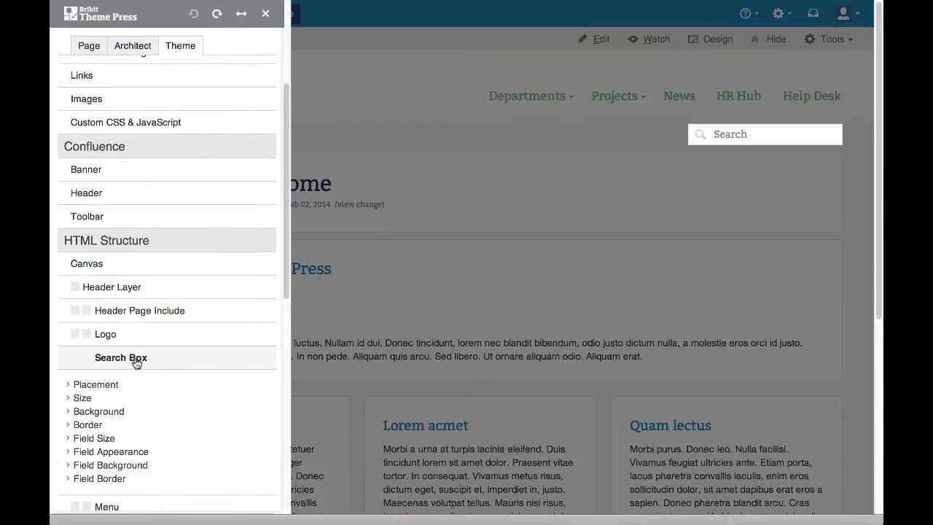
pyautogui.click(102, 411)
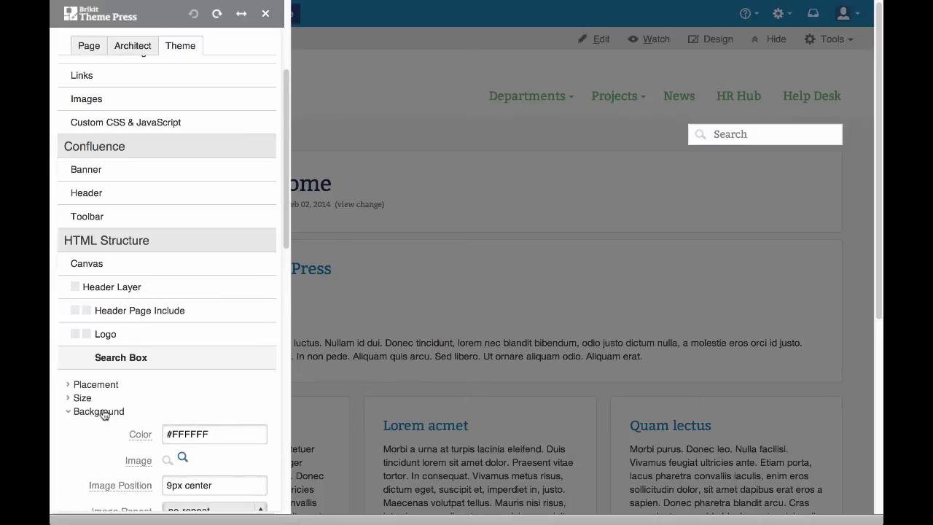
pyautogui.click(185, 433)
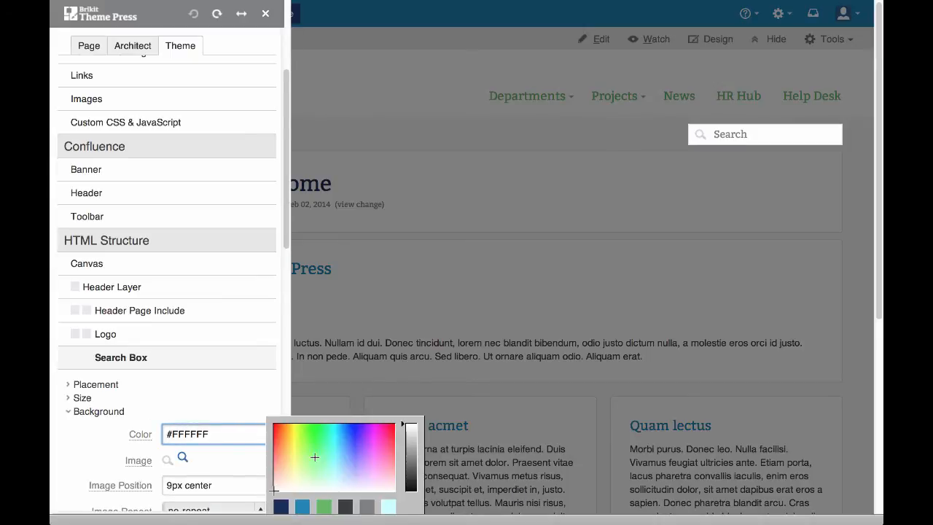
pyautogui.click(390, 509)
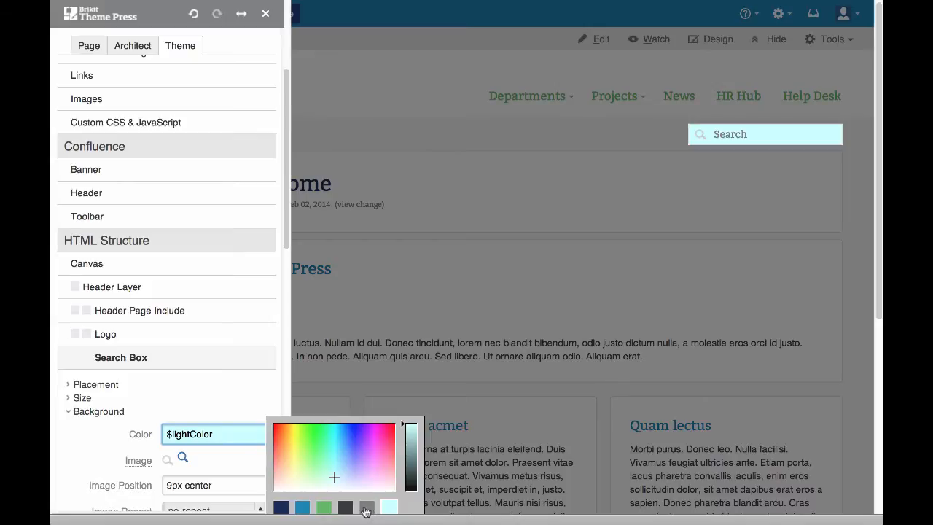
pyautogui.click(366, 508)
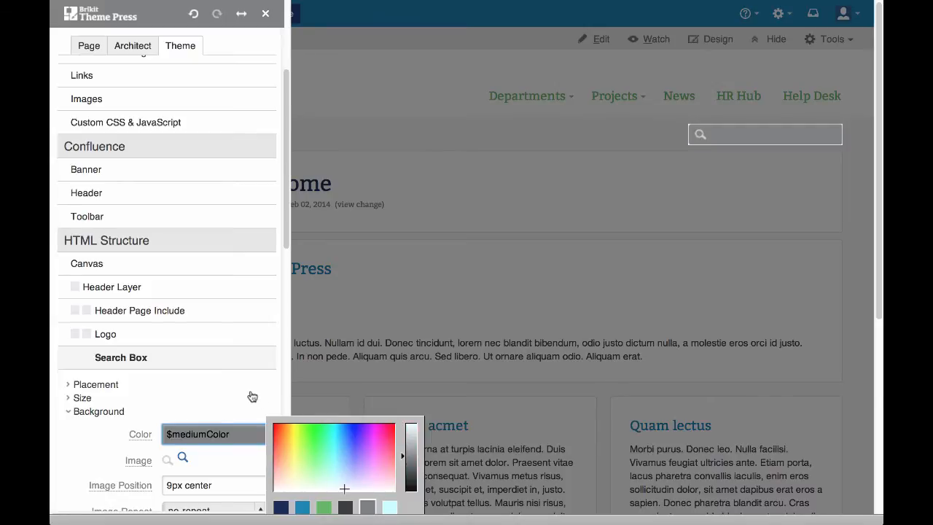
pyautogui.click(235, 368)
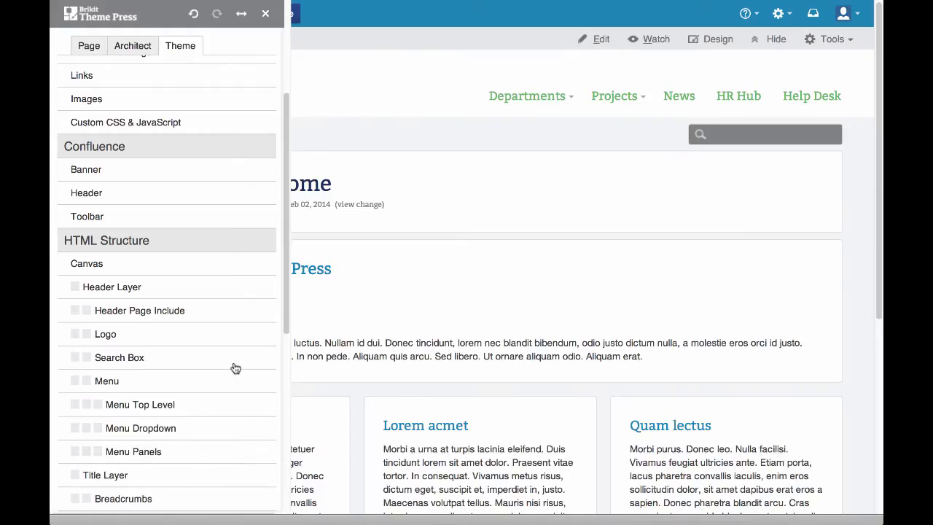
# Step: Undo the grey search box colour and read the Primary palette colour description
pyautogui.click(193, 14)
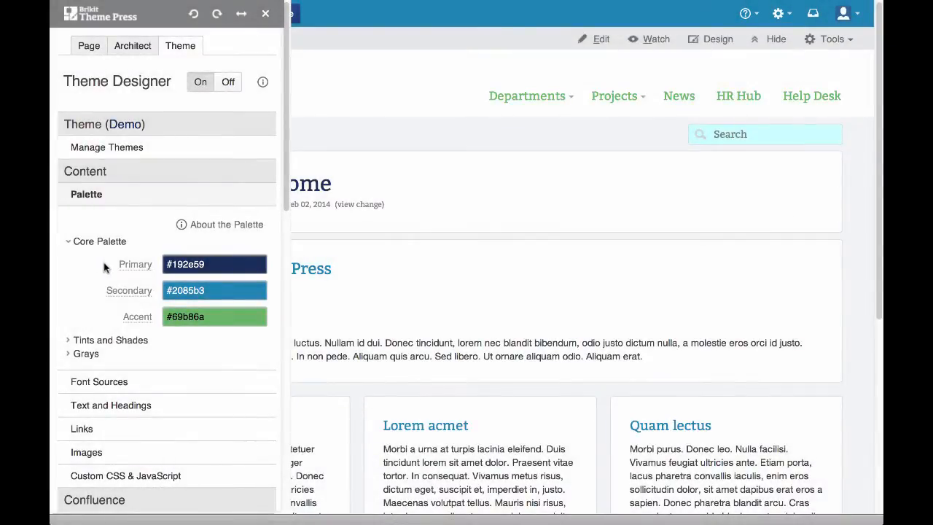
pyautogui.click(126, 268)
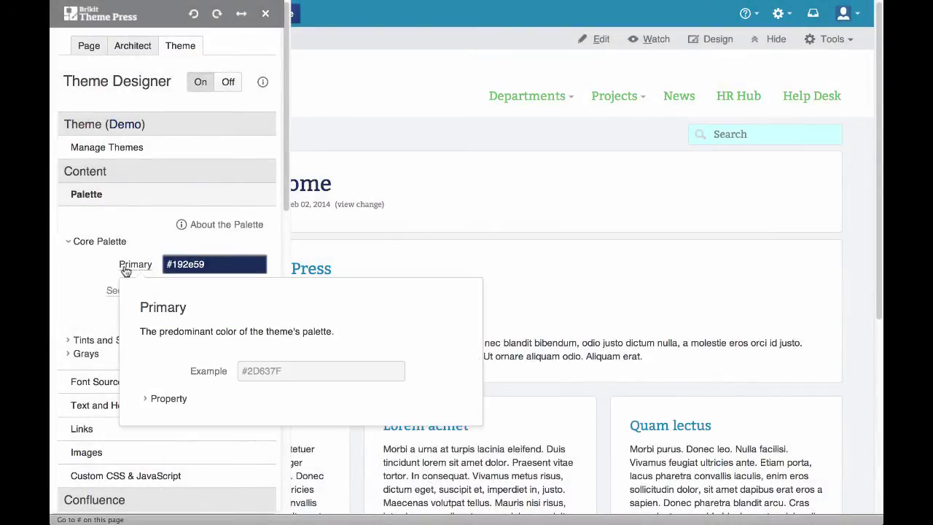
pyautogui.click(89, 280)
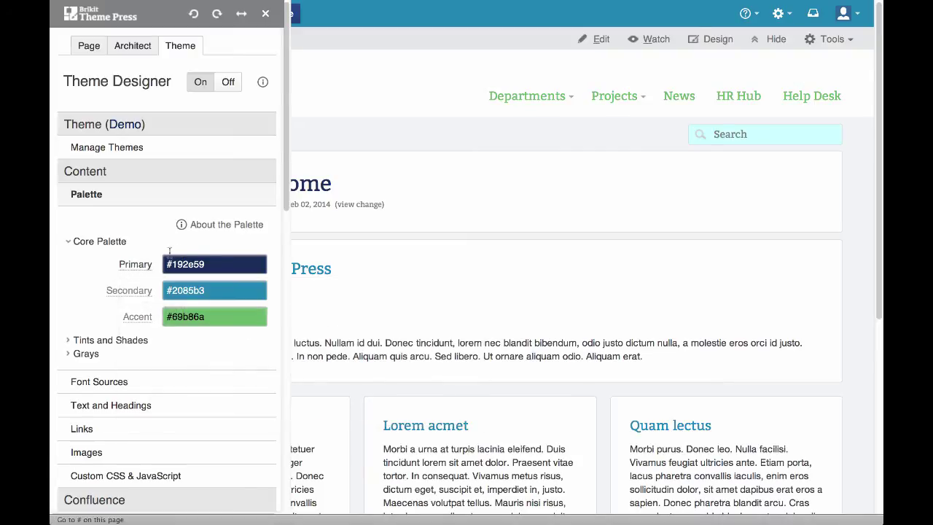
# Step: Step through the About the Palette guided tour to Finish
pyautogui.click(216, 227)
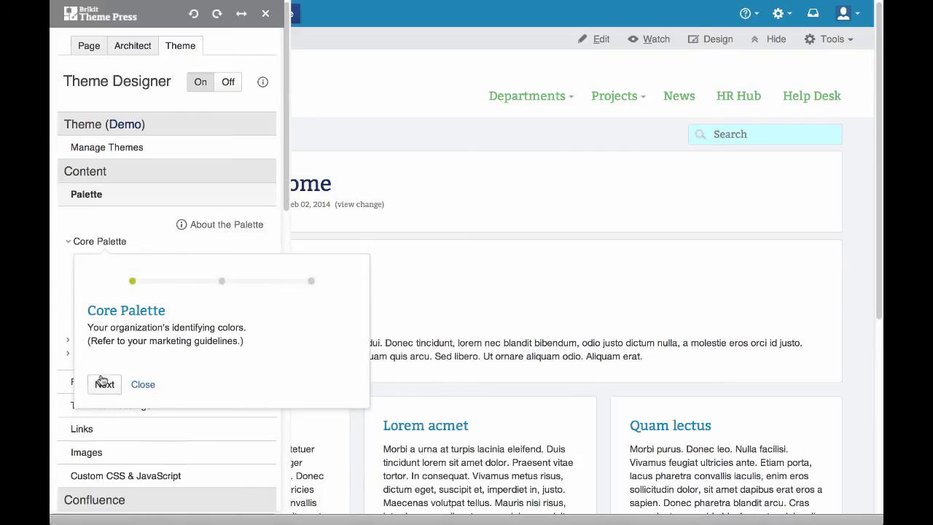
pyautogui.click(102, 386)
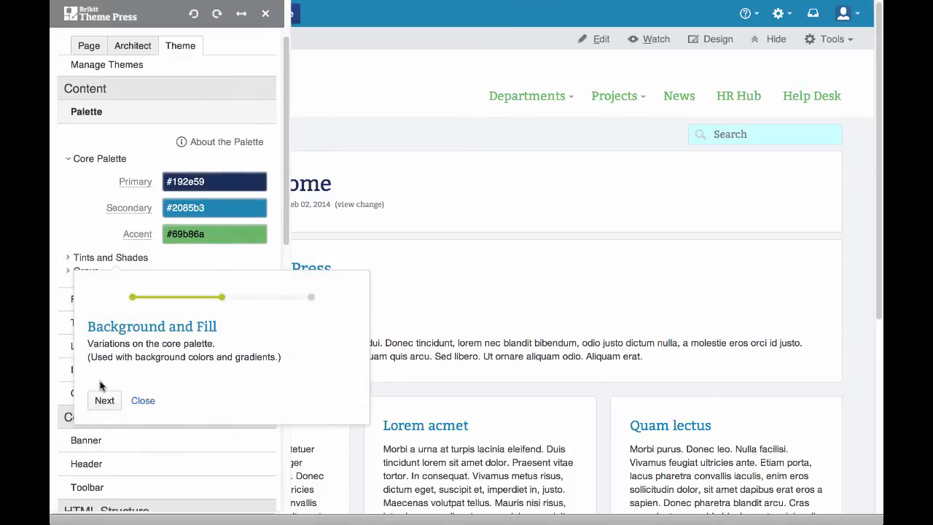
pyautogui.click(102, 400)
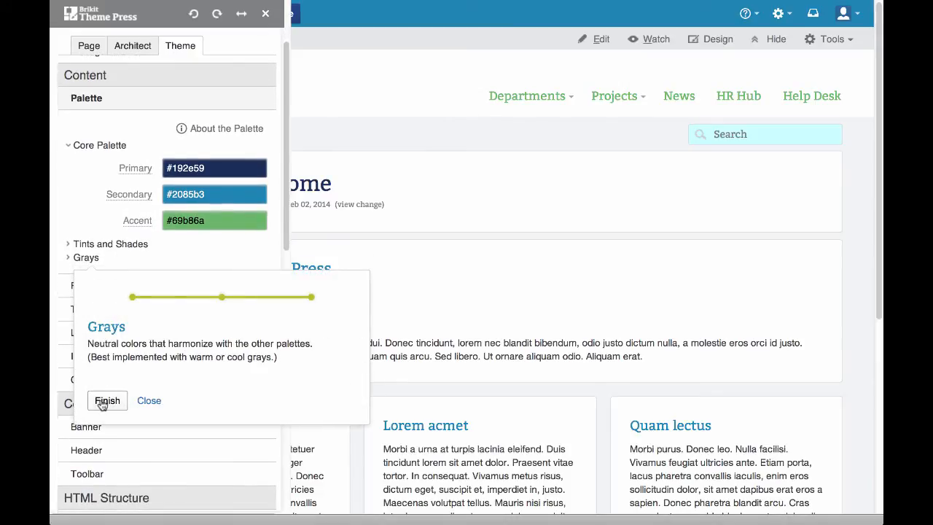
pyautogui.click(106, 401)
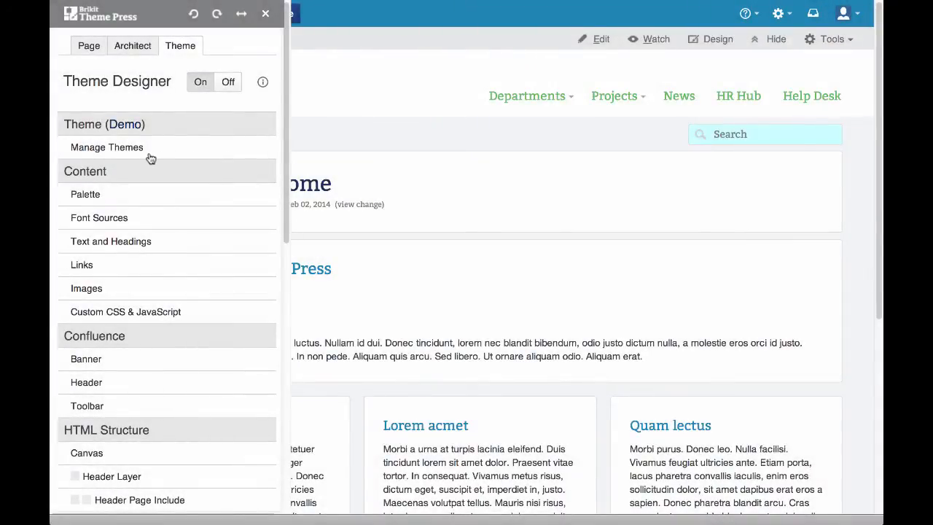
# Step: Expand Manage Themes and view the theme chooser showing Demo as site default
pyautogui.click(141, 149)
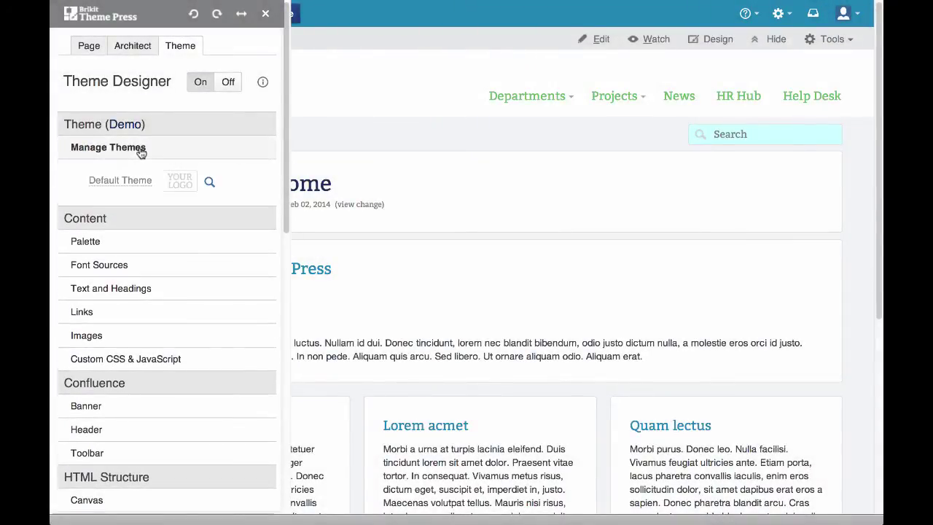
pyautogui.click(207, 183)
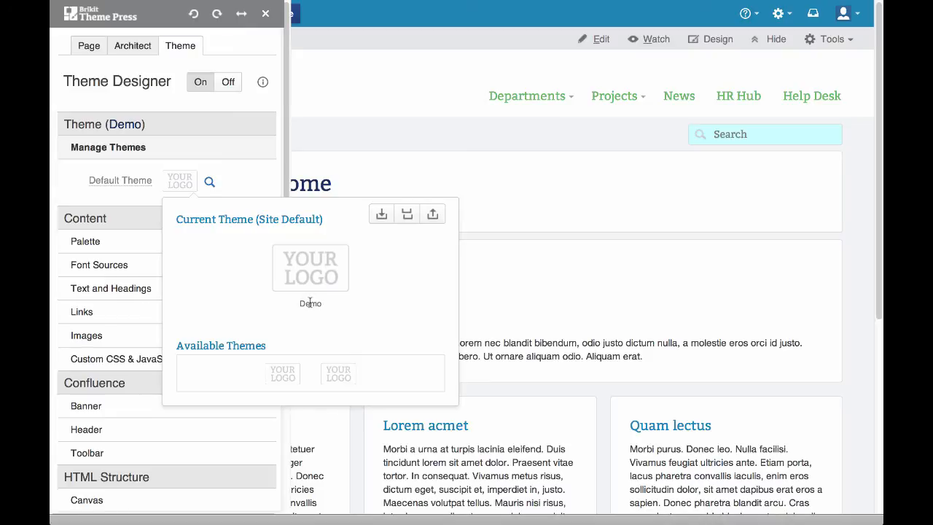